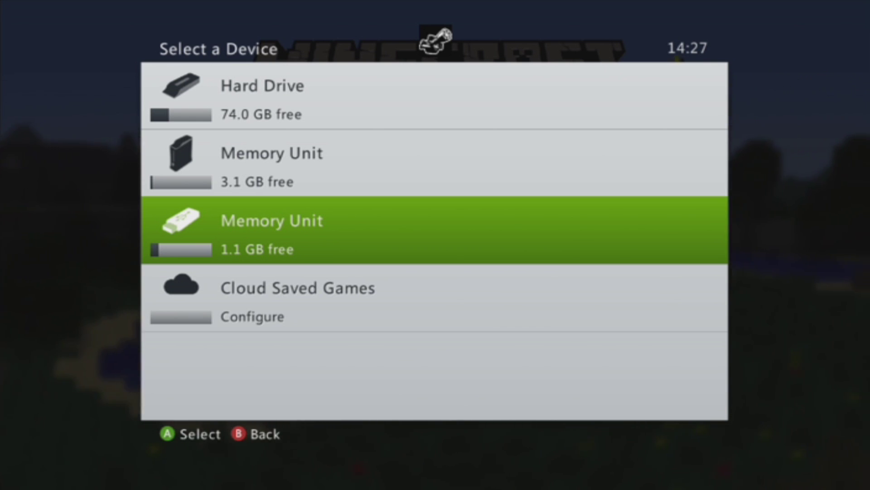
# Step: Pick the 1.1 GB Memory Unit as the save storage device
pyautogui.press('Return')
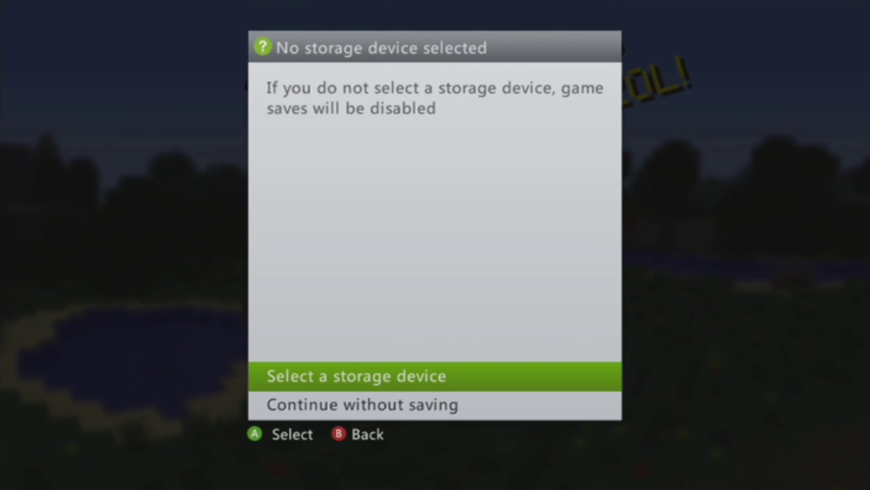
pyautogui.press('Return')
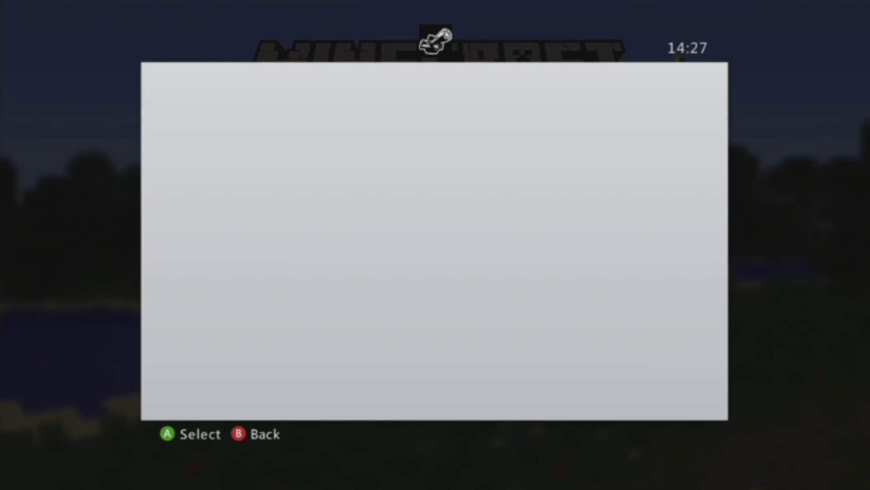
pyautogui.press('Down')
pyautogui.press('Down')
pyautogui.press('Return')
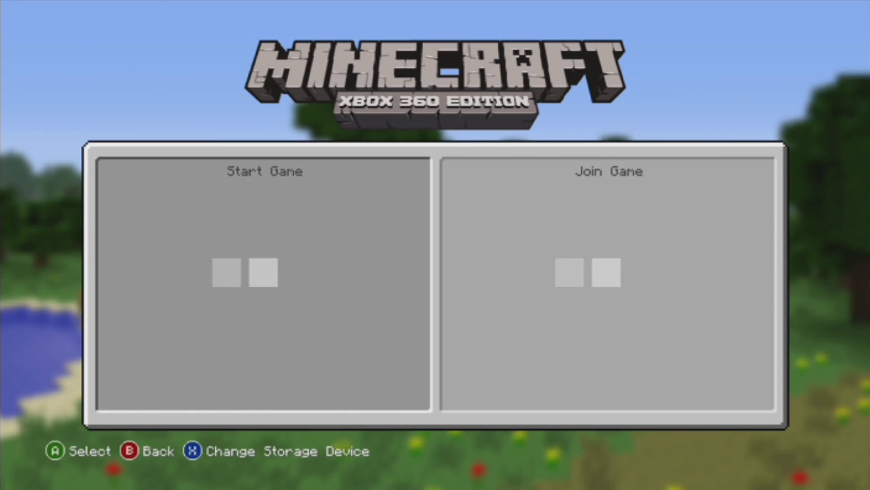
# Step: Open the Tut world's load options and browse its More Options
pyautogui.press('Up')
pyautogui.press('Up')
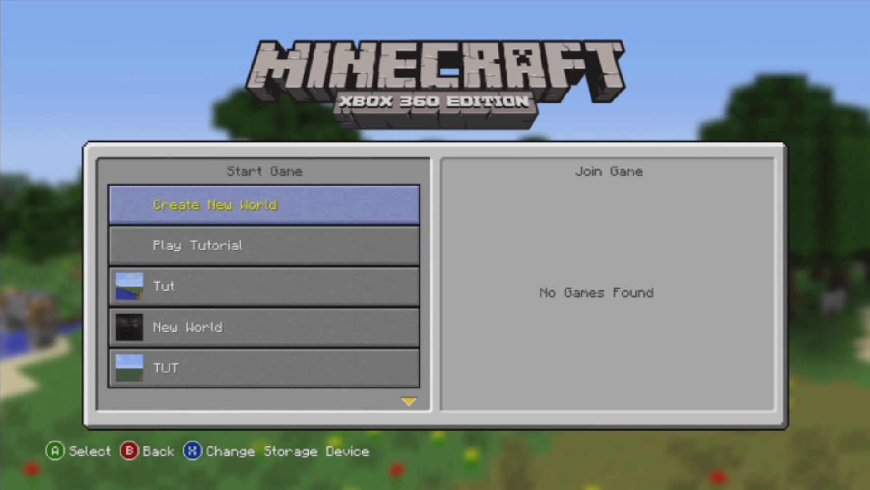
pyautogui.press('Down')
pyautogui.press('Down')
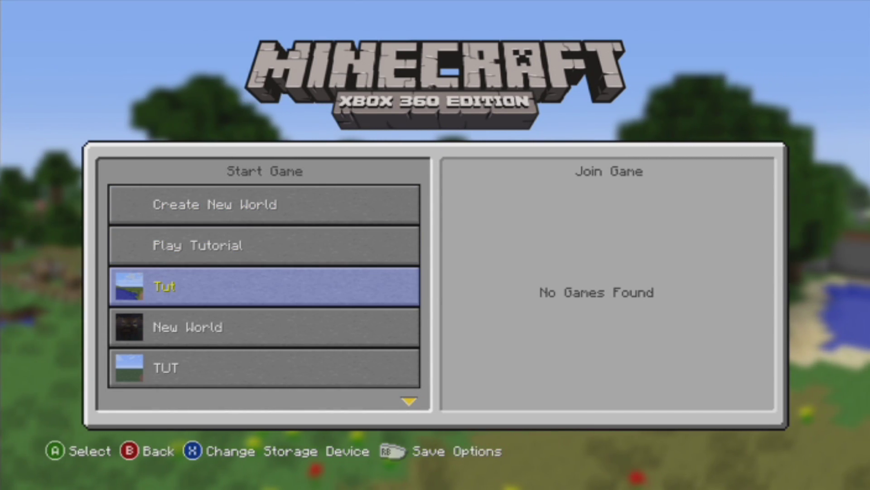
pyautogui.press('Return')
pyautogui.press('Up')
pyautogui.press('Up')
pyautogui.press('Up')
pyautogui.press('Up')
pyautogui.press('Up')
pyautogui.press('Up')
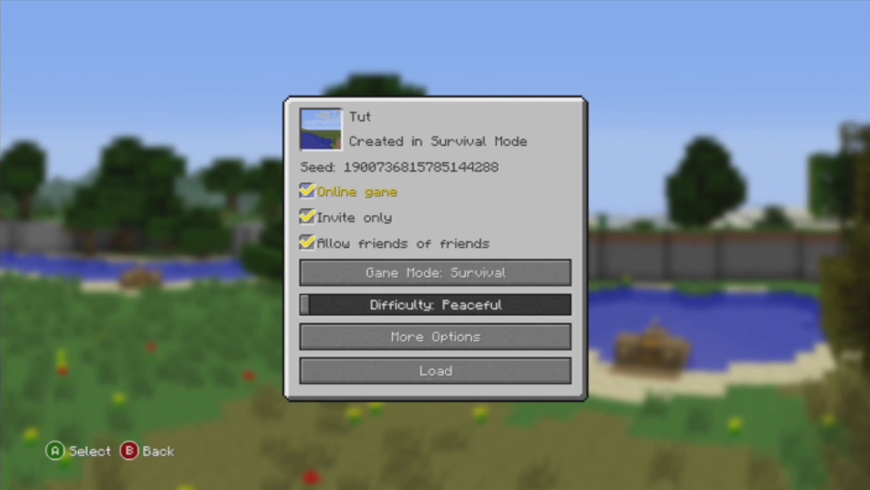
pyautogui.press('Down')
pyautogui.press('Down')
pyautogui.press('Down')
pyautogui.press('Down')
pyautogui.press('Down')
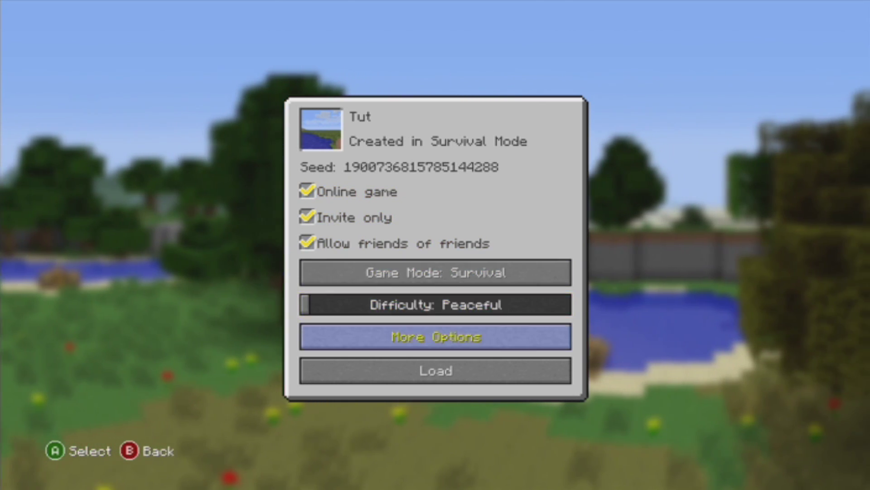
pyautogui.press('Return')
pyautogui.press('Down')
pyautogui.press('Down')
pyautogui.press('Down')
pyautogui.press('Escape')
# Step: Toggle Game Mode to Creative and back to Survival, then back out to the main menu
pyautogui.press('Up')
pyautogui.press('Return')
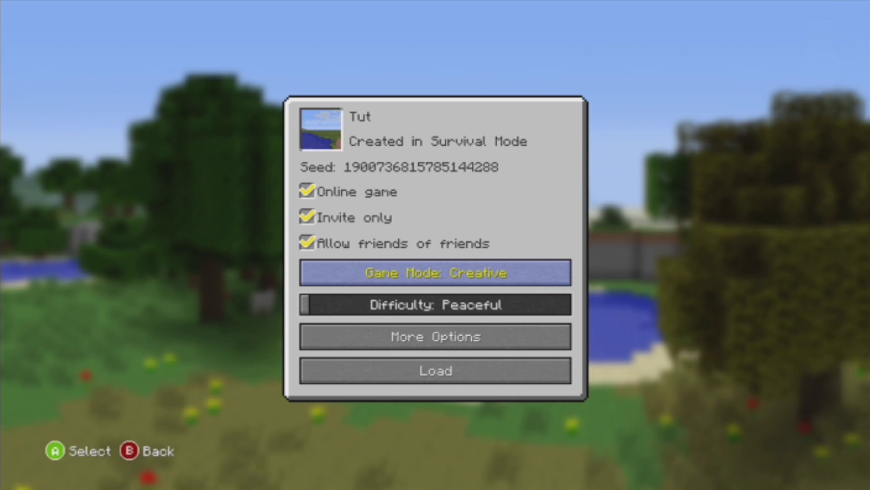
pyautogui.press('Return')
pyautogui.press('Down')
pyautogui.press('Down')
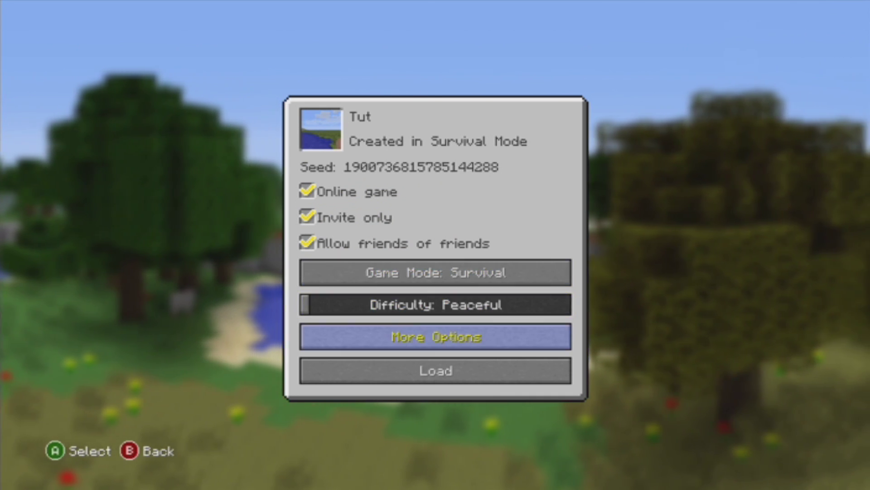
pyautogui.press('Escape')
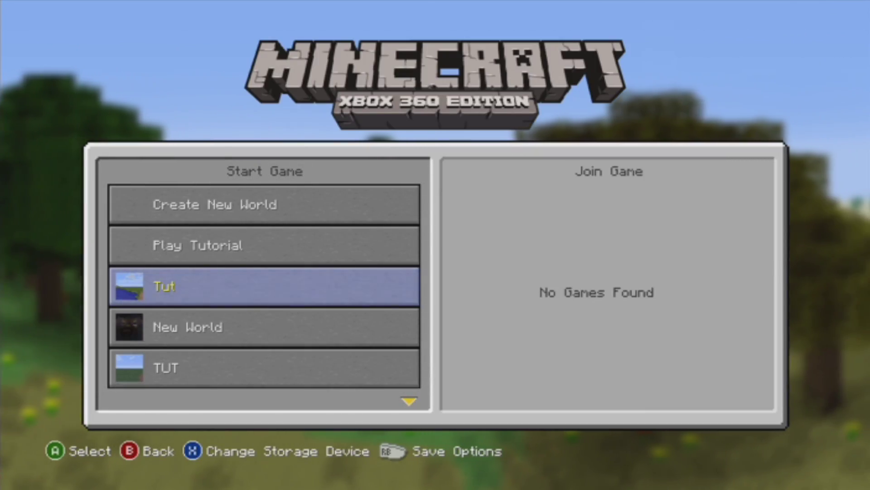
pyautogui.press('Down')
pyautogui.press('Escape')
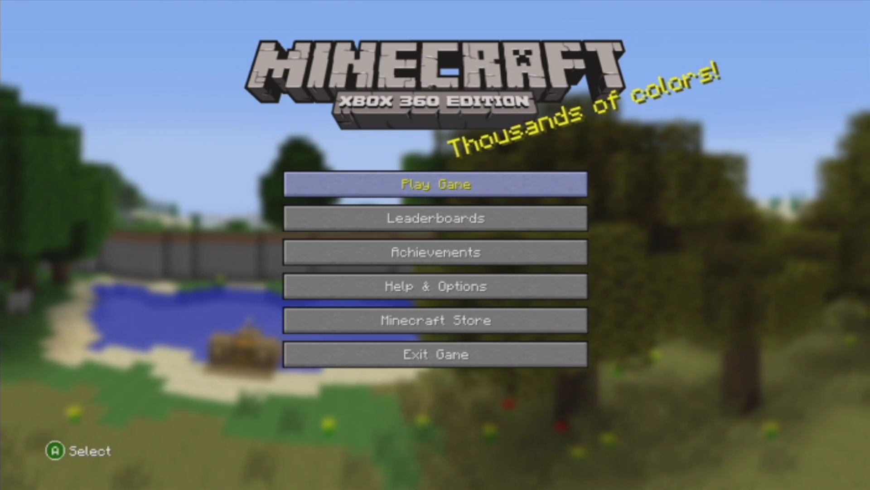
pyautogui.press('Return')
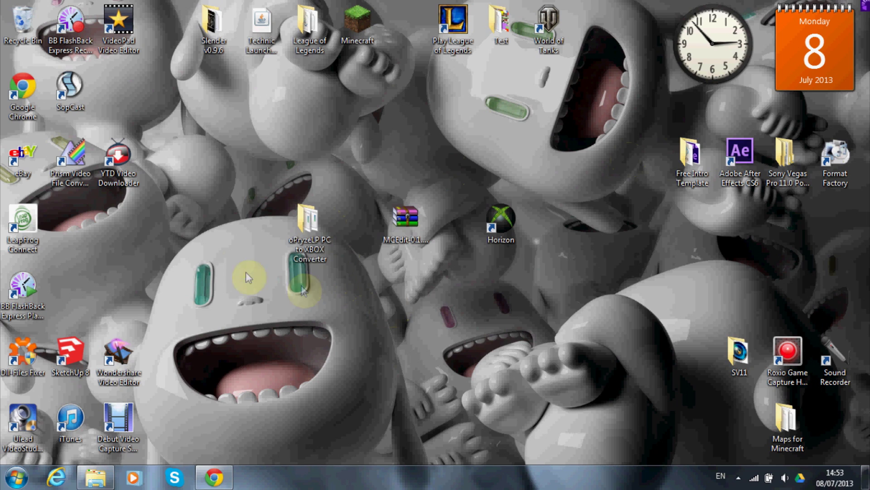
# Step: Open the MCEdit-0.1.7.1 zip archive from the desktop in WinRAR
pyautogui.moveTo(248, 167); pyautogui.dragTo(597, 273)
pyautogui.click(564, 272)
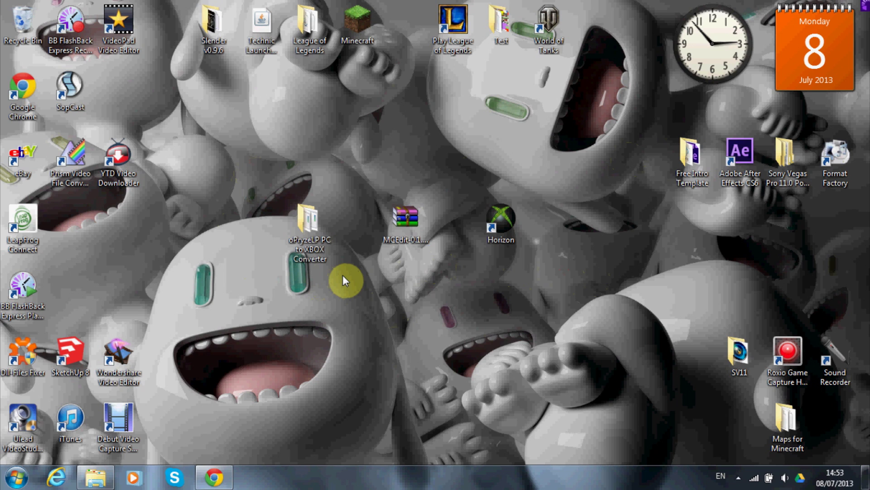
pyautogui.doubleClick(426, 207)
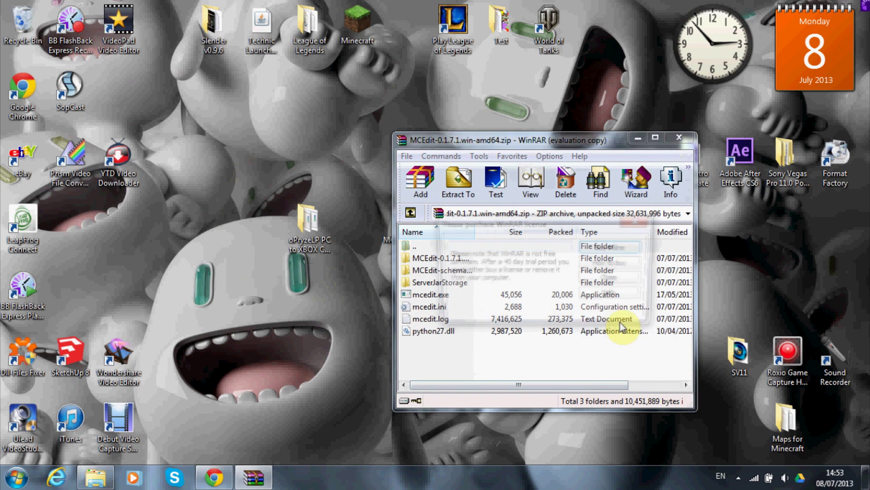
# Step: Dismiss the WinRAR licence reminder and run mcedit.exe from the archive
pyautogui.click(603, 279)
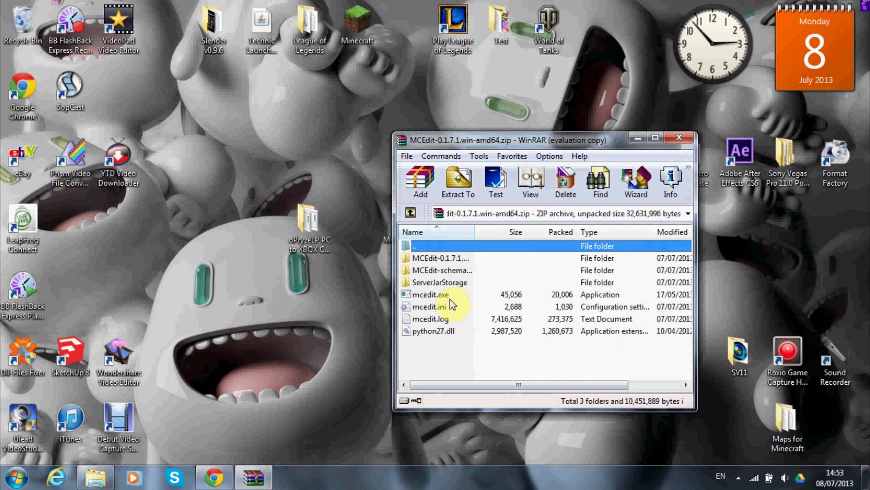
pyautogui.doubleClick(451, 298)
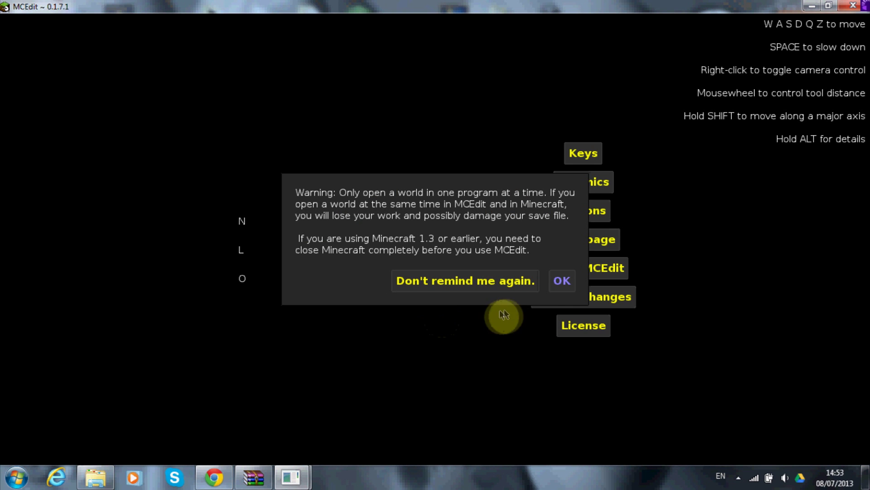
# Step: Start a new world sized 54 East-West by 54 North-South chunks
pyautogui.click(561, 282)
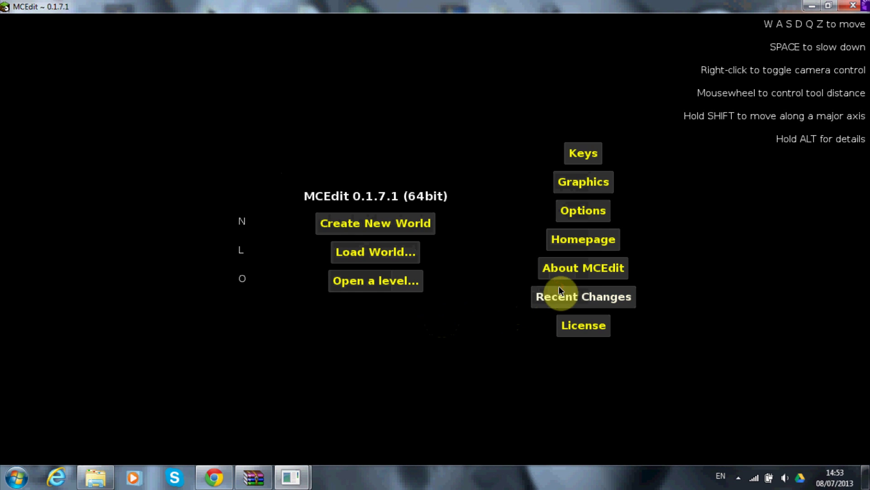
pyautogui.click(400, 223)
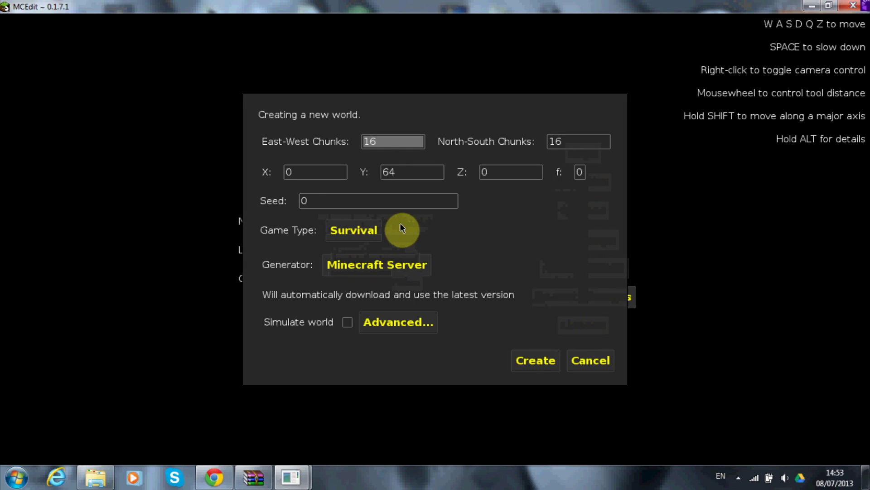
pyautogui.click(381, 147)
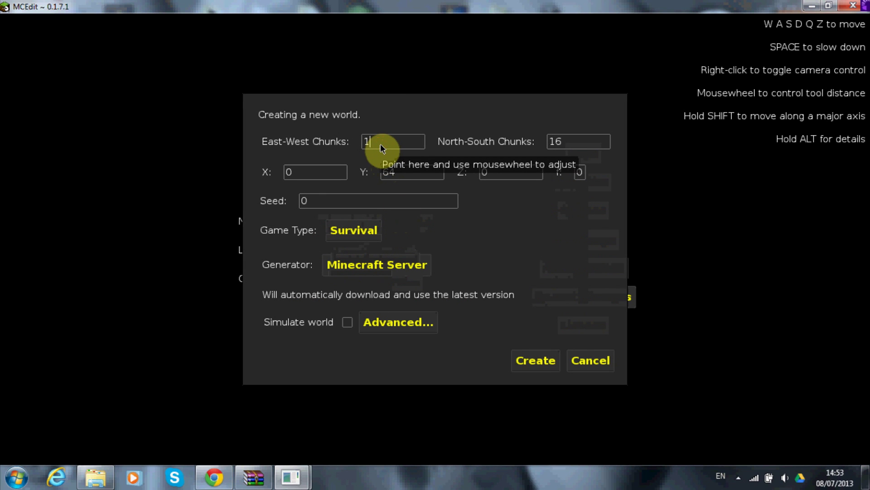
pyautogui.write('54')
pyautogui.click(583, 139)
pyautogui.write('54')
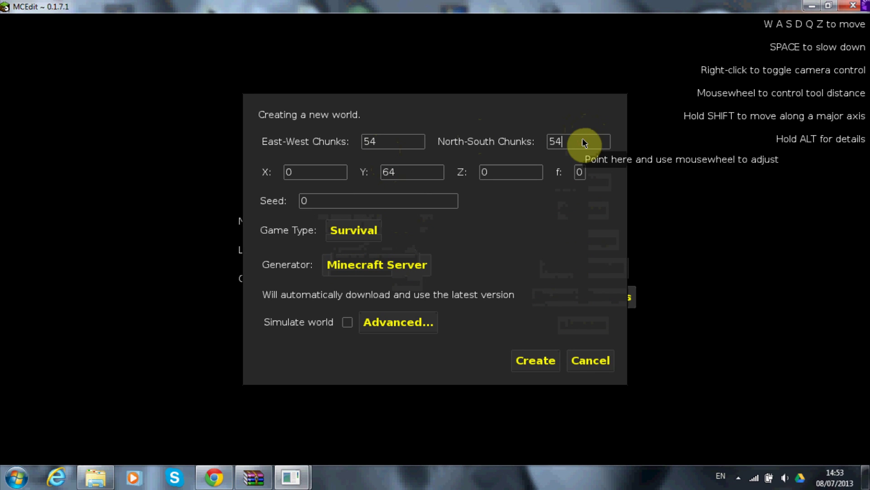
# Step: Make it a Creative Flatland world at height 1 with the grass layer off
pyautogui.click(355, 230)
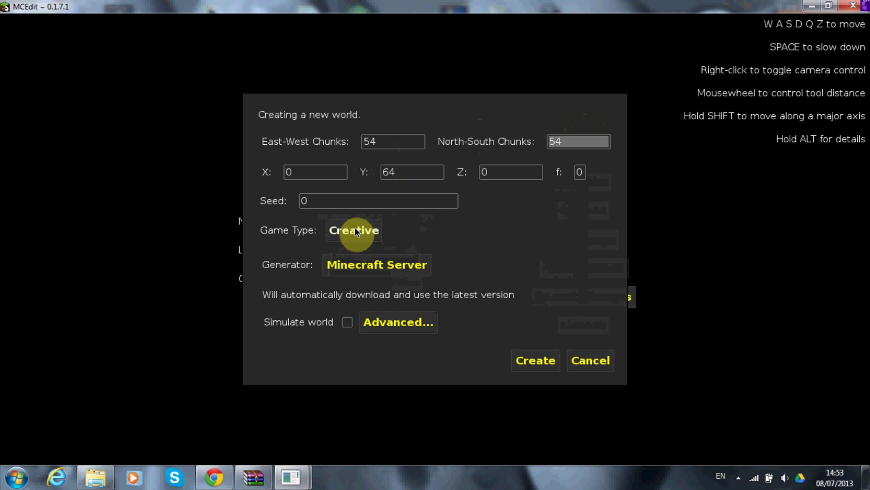
pyautogui.click(368, 266)
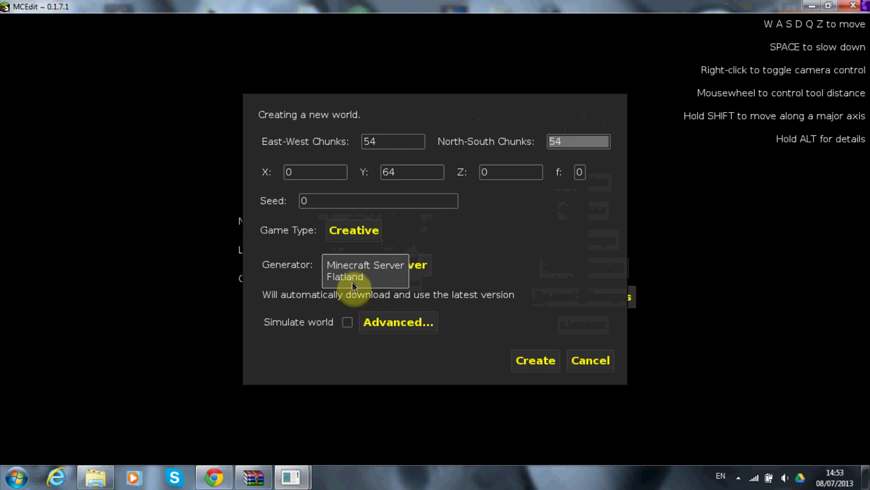
pyautogui.click(352, 279)
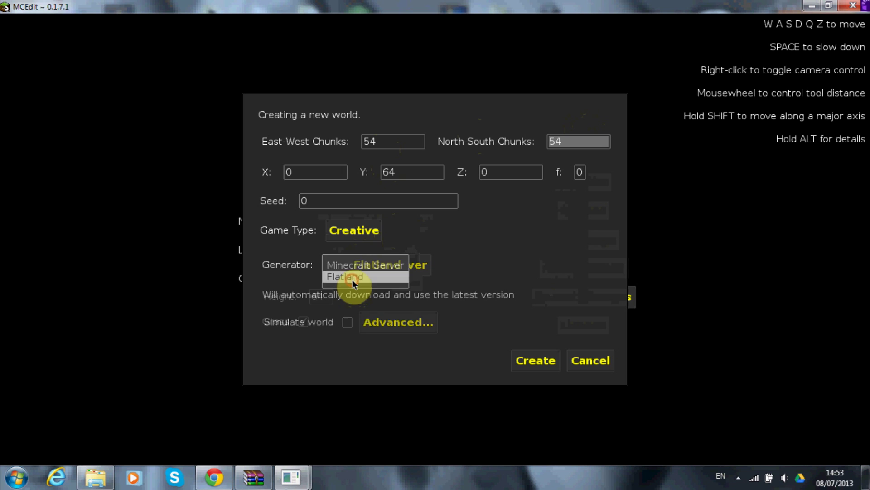
pyautogui.click(326, 297)
pyautogui.press('BackSpace')
pyautogui.press('BackSpace')
pyautogui.write('1')
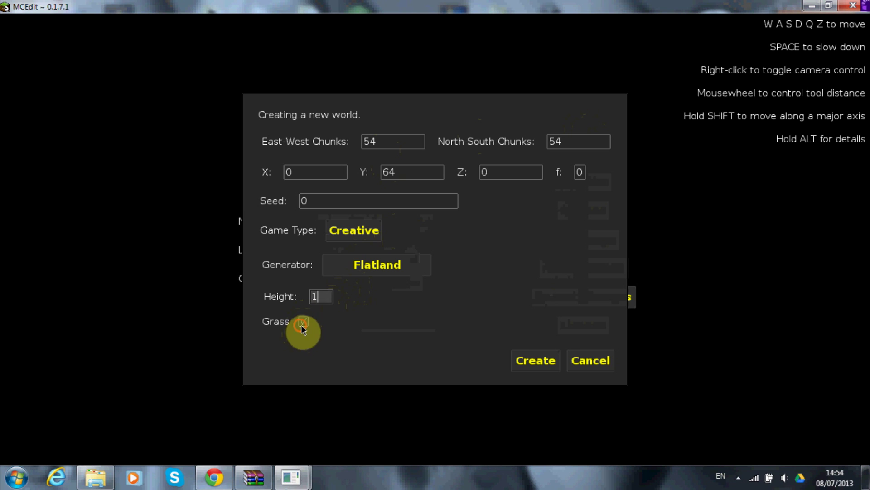
pyautogui.click(303, 322)
# Step: Create the world and save it as 'Tut' in the saves folder
pyautogui.click(539, 362)
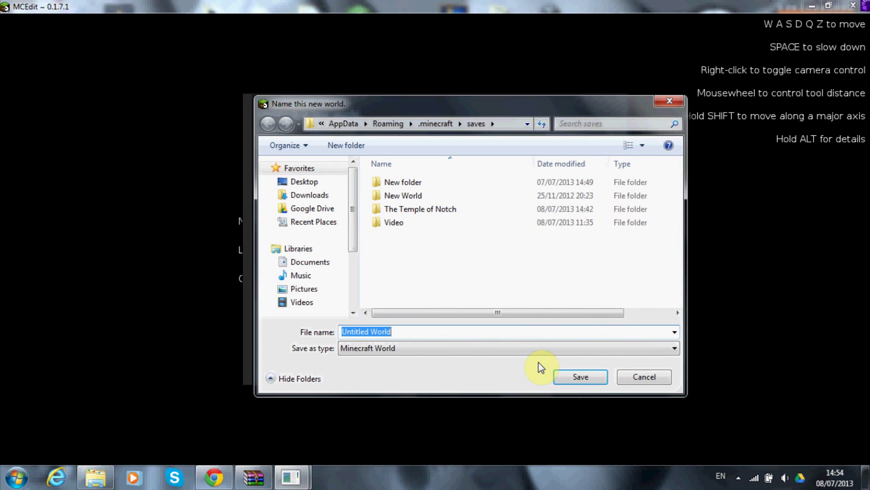
pyautogui.write('Tut')
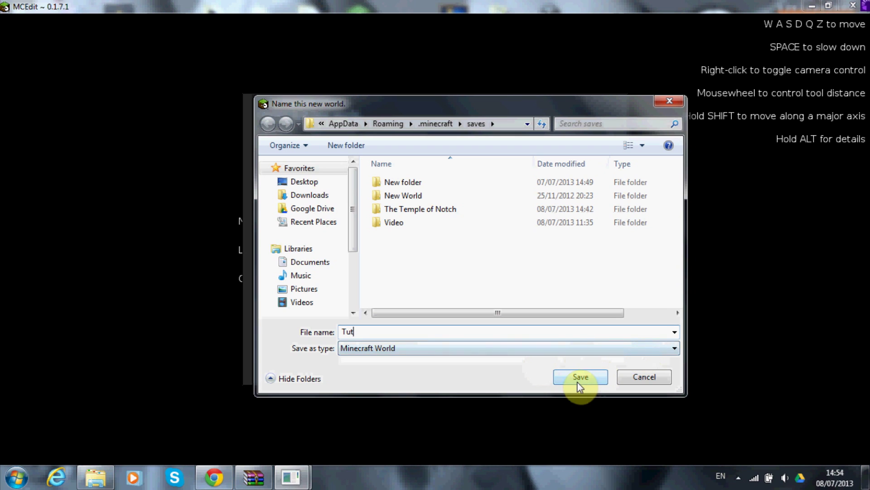
pyautogui.click(578, 381)
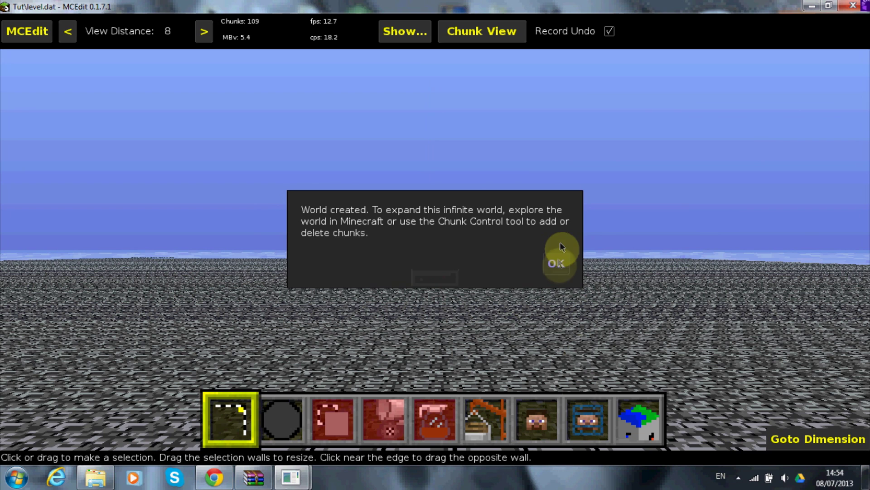
# Step: Open The Temple of Notch world by loading its level.dat file
pyautogui.click(557, 263)
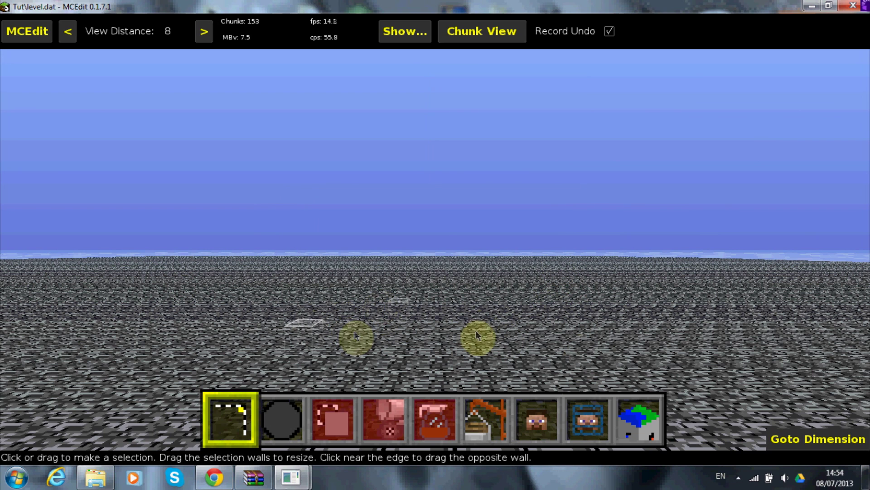
pyautogui.click(10, 35)
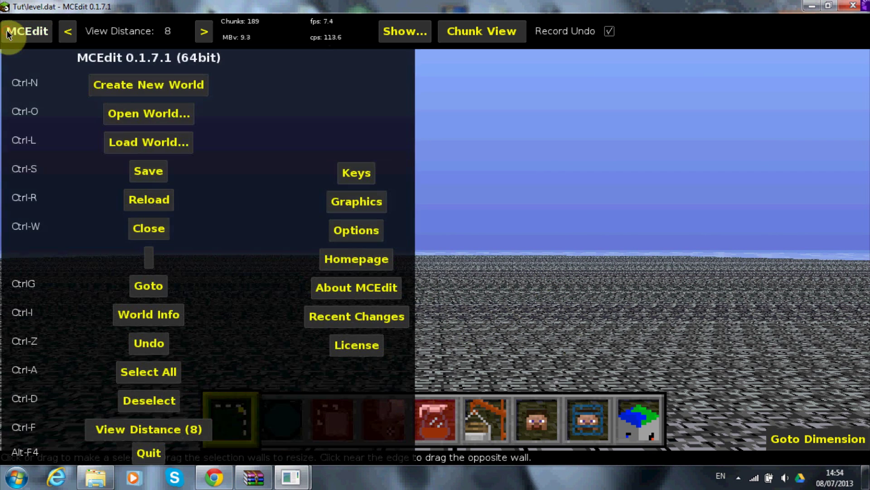
pyautogui.click(148, 114)
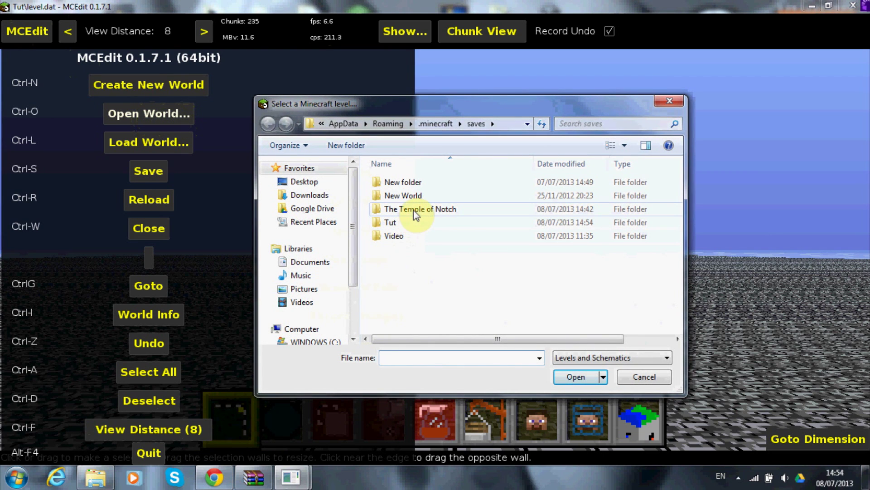
pyautogui.moveTo(414, 209)
pyautogui.moveTo(439, 213)
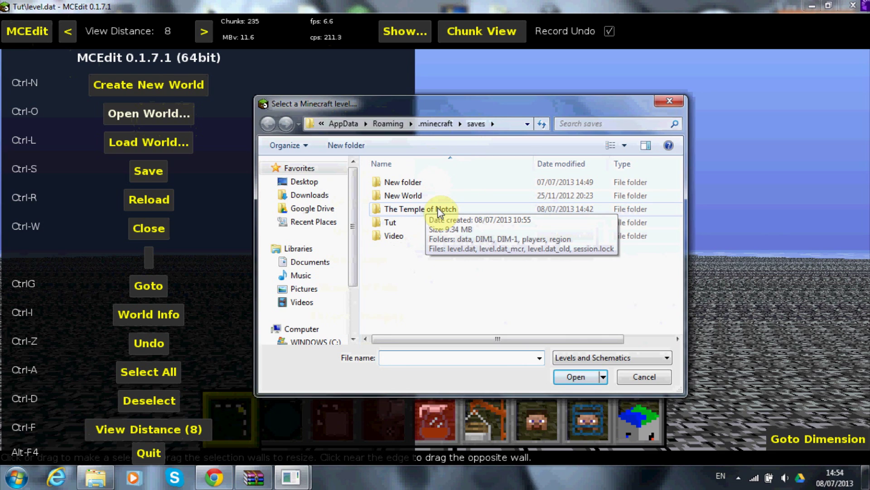
pyautogui.doubleClick(438, 208)
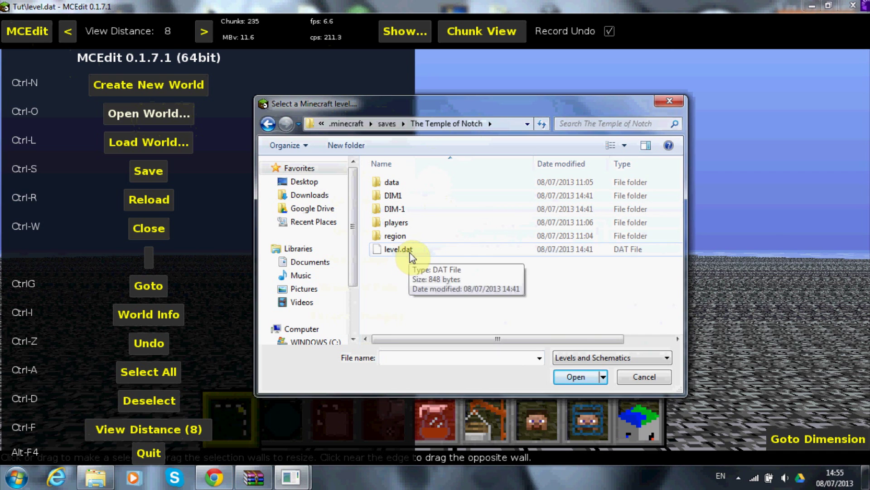
pyautogui.click(399, 249)
pyautogui.click(575, 379)
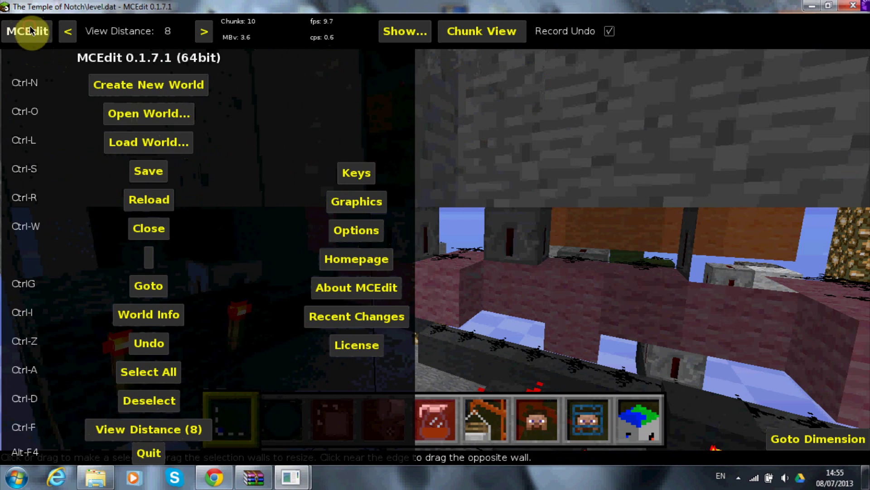
# Step: Fly over the temple and down to look at the stone stairway through the trees
pyautogui.click(31, 30)
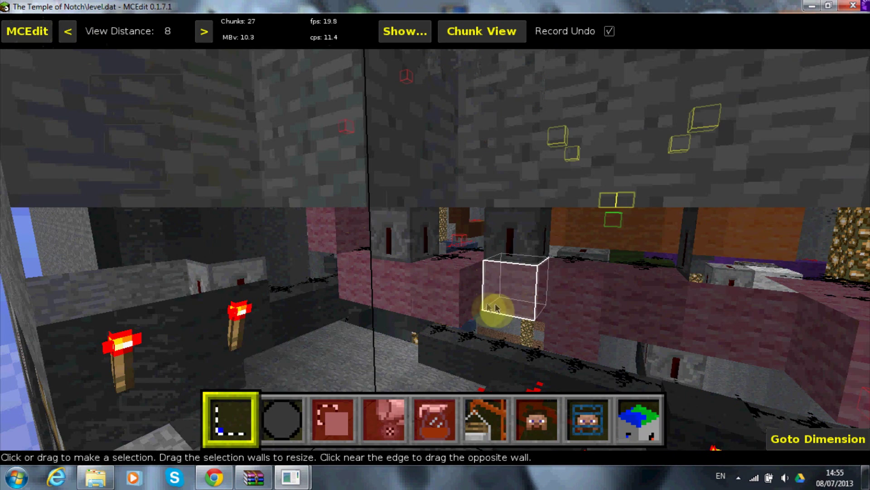
pyautogui.press('w')
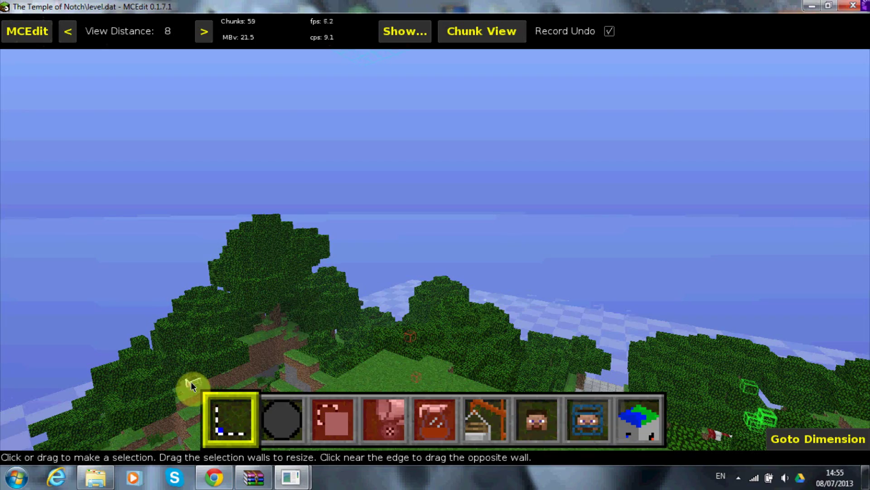
pyautogui.moveTo(193, 385); pyautogui.dragTo(340, 290, button='right')
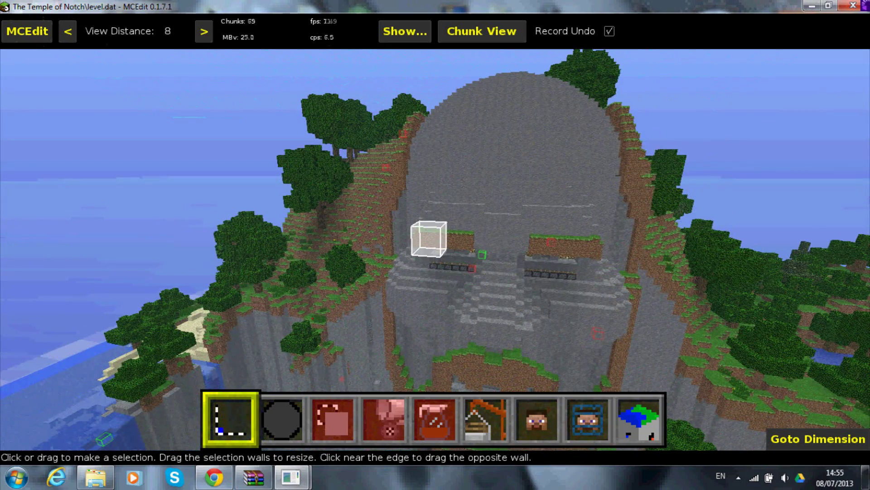
pyautogui.press('w')
pyautogui.moveTo(428, 239); pyautogui.dragTo(458, 267, button='right')
pyautogui.moveTo(421, 242); pyautogui.dragTo(445, 252, button='right')
pyautogui.press('w')
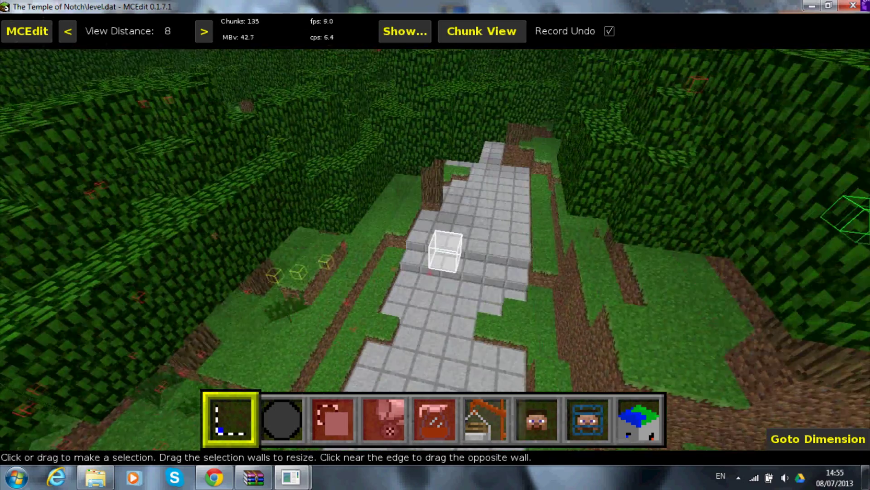
pyautogui.press('w')
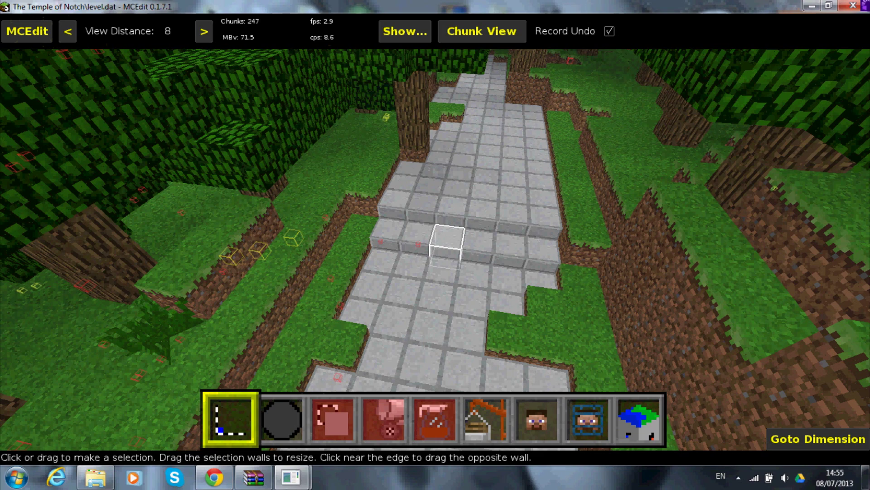
pyautogui.moveTo(446, 245)
pyautogui.mouseDown(button='right')
pyautogui.moveTo(298, 268)
pyautogui.moveTo(441, 251)
pyautogui.mouseUp(button='right')
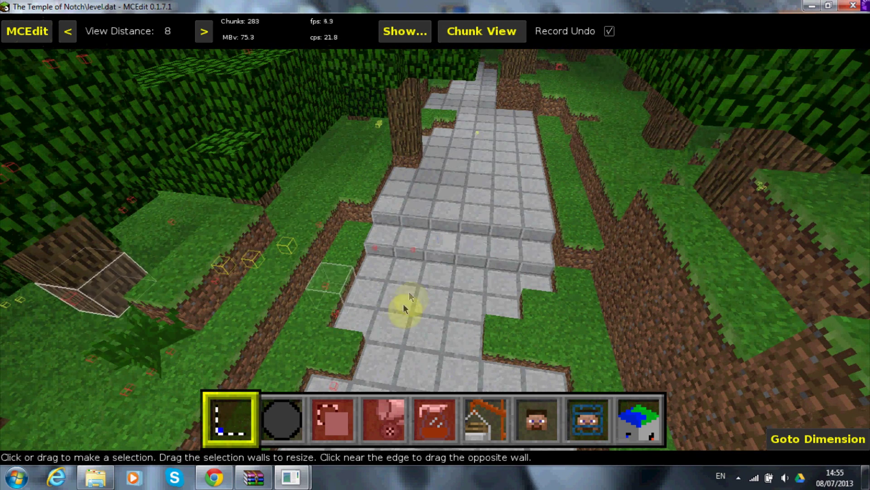
# Step: Select one stone-path block and widen the selection to 402 blocks
pyautogui.click(442, 254)
pyautogui.click(442, 254)
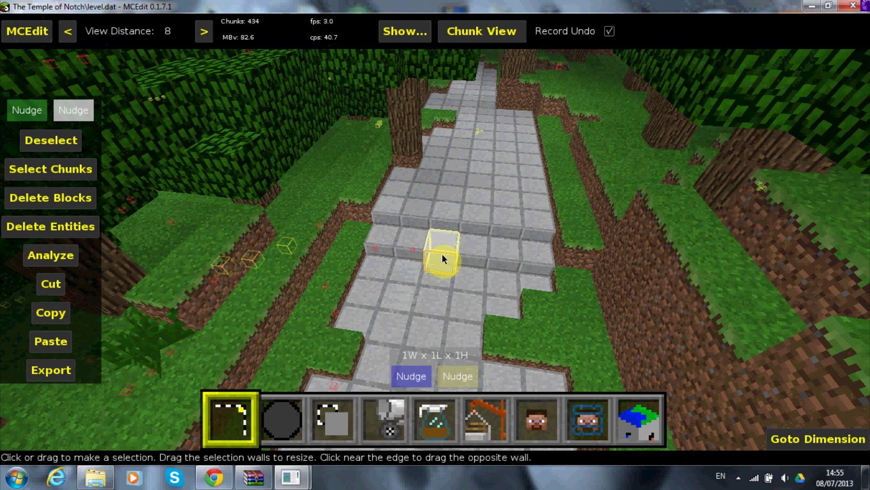
pyautogui.click(412, 376)
pyautogui.hotkey('shift', 'a')
pyautogui.hotkey('shift', 'a')
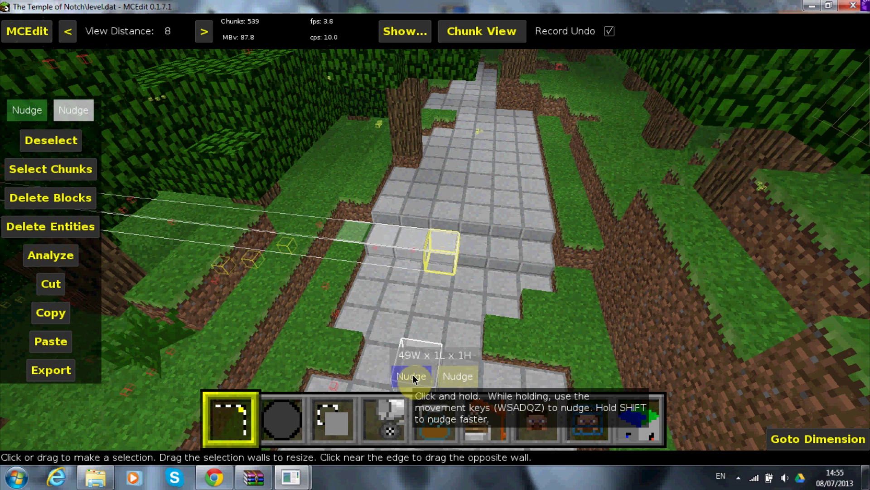
pyautogui.hotkey('shift', 'a')
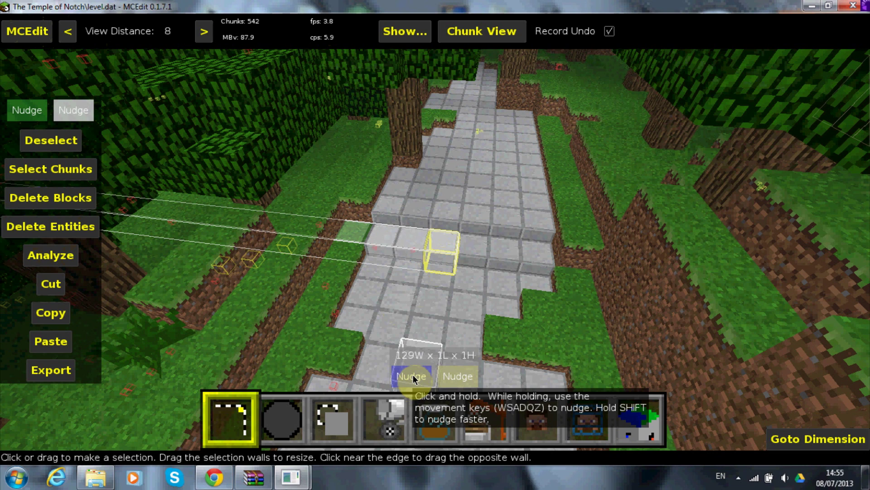
pyautogui.hotkey('shift', 'a')
pyautogui.press('a')
pyautogui.hotkey('shift', 'a')
pyautogui.hotkey('shift', 'a')
# Step: Push the opposite corner out until the selection is 864 blocks wide
pyautogui.click(452, 376)
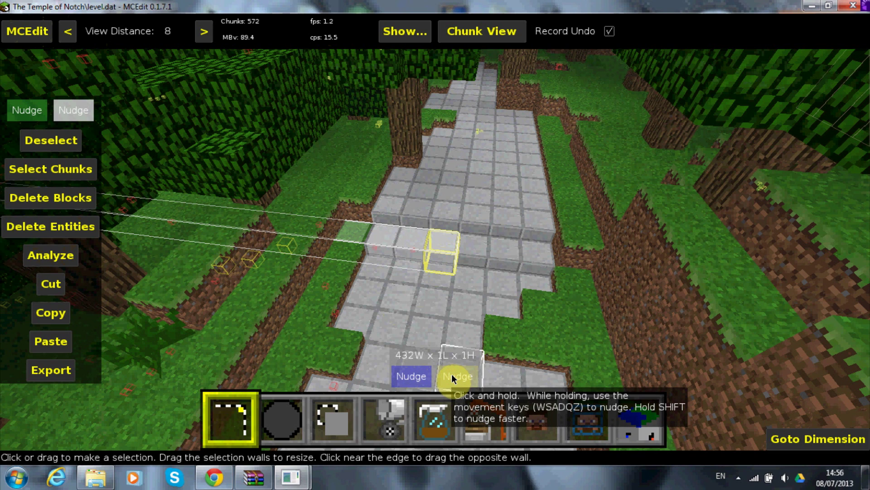
pyautogui.press('d')
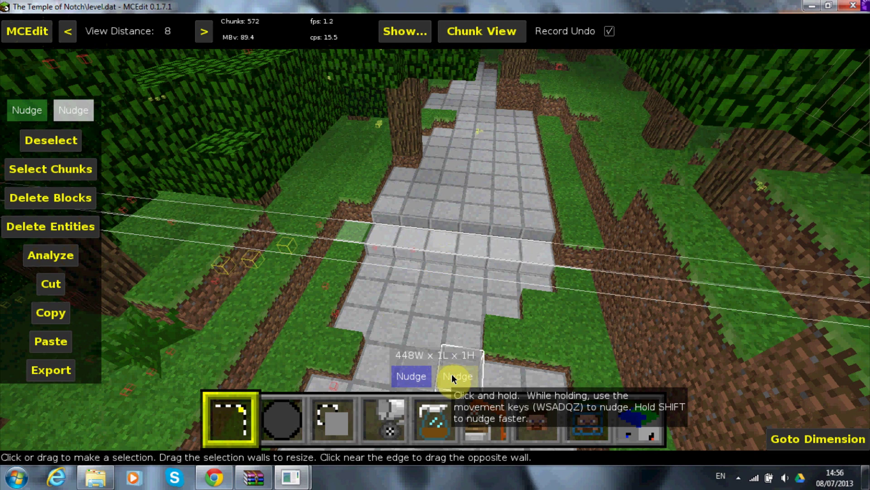
pyautogui.press('d')
pyautogui.press('d')
pyautogui.press('d')
pyautogui.press('d')
pyautogui.press('d')
pyautogui.press('d')
pyautogui.press('d')
pyautogui.press('d')
pyautogui.press('d')
pyautogui.press('d')
pyautogui.press('d')
pyautogui.press('d')
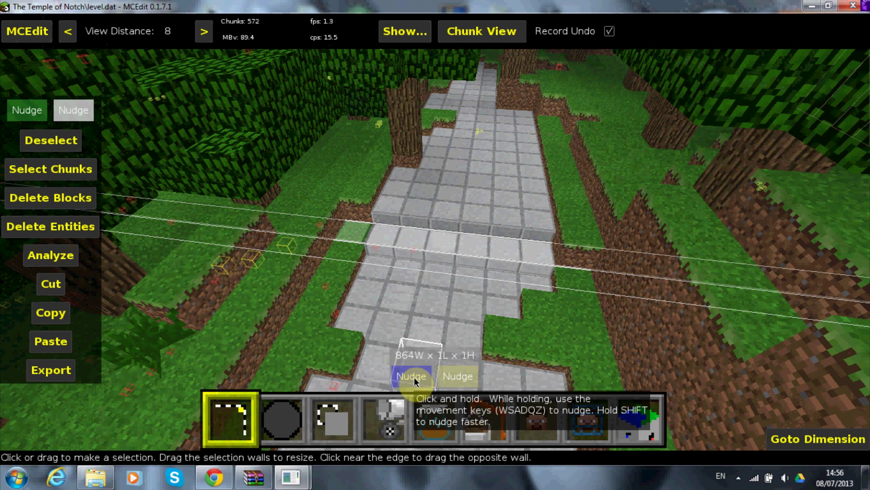
# Step: Lengthen the selection from both corners to 864 blocks long
pyautogui.hotkey('shift', 's')
pyautogui.moveTo(414, 381); pyautogui.dragTo(414, 381)
pyautogui.moveTo(463, 376); pyautogui.dragTo(466, 377)
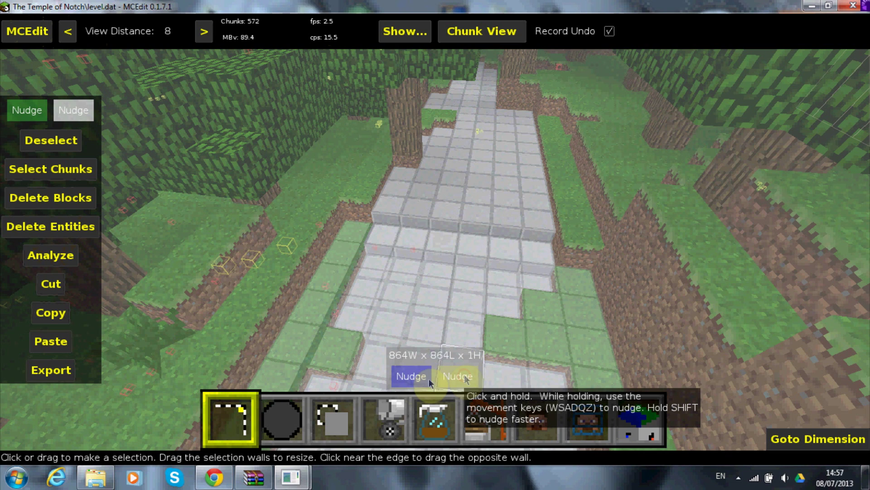
# Step: Raise the selection to 128 blocks high and export the 864×864×128 region
pyautogui.click(408, 379)
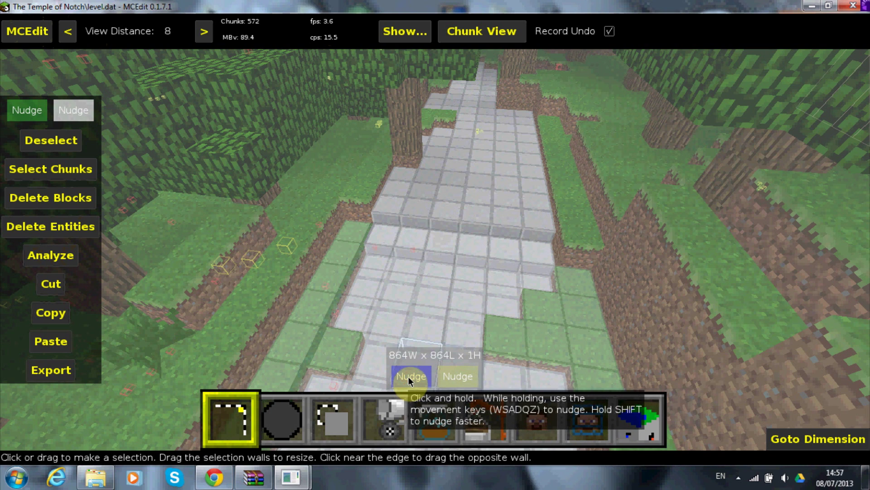
pyautogui.hotkey('shift', 'q')
pyautogui.moveTo(409, 379); pyautogui.dragTo(450, 376)
pyautogui.hotkey('shift', 'q')
pyautogui.hotkey('shift', 'q')
pyautogui.press('q')
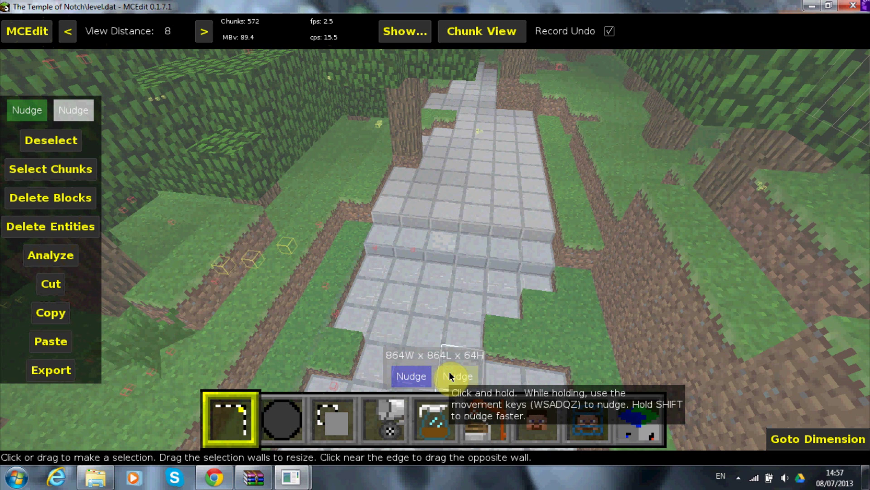
pyautogui.hotkey('shift', 'q')
pyautogui.moveTo(450, 376); pyautogui.dragTo(449, 373)
pyautogui.hotkey('shift', 'q')
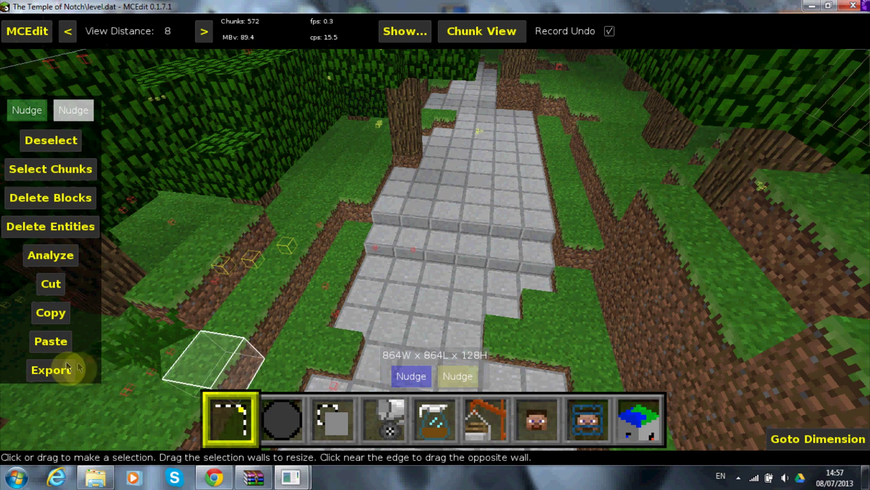
pyautogui.click(51, 370)
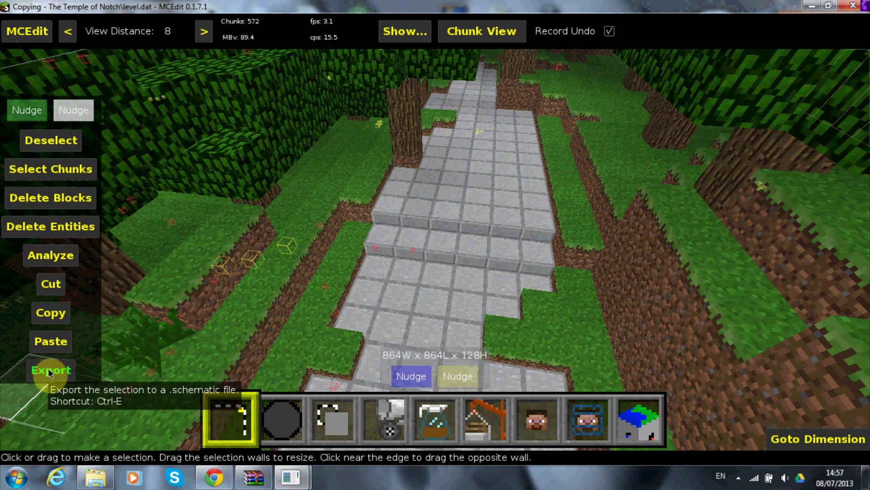